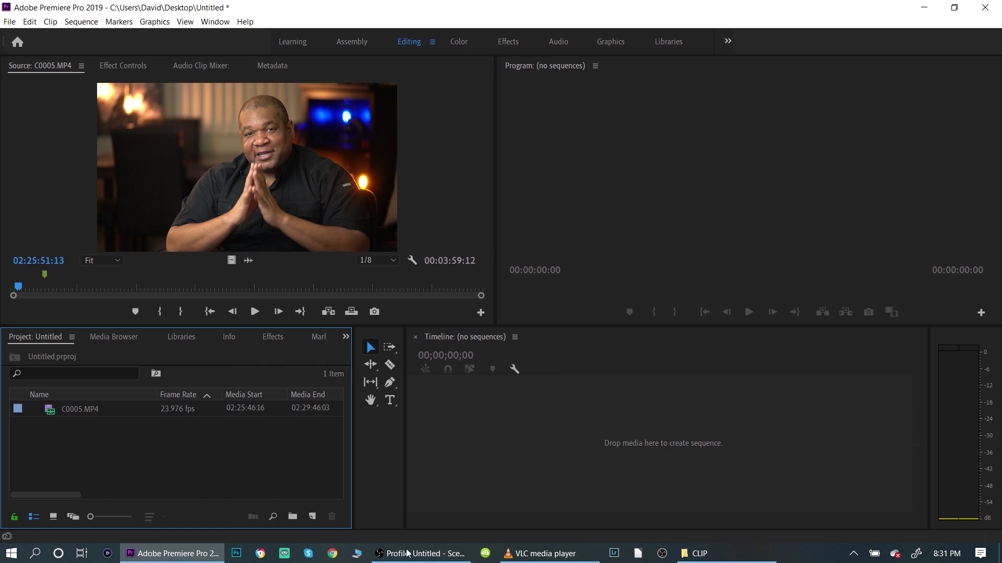
- Build a C0005 sequence from C0005.MP4, scrub through the clip, and select it on the timeline
left_click(73, 416)
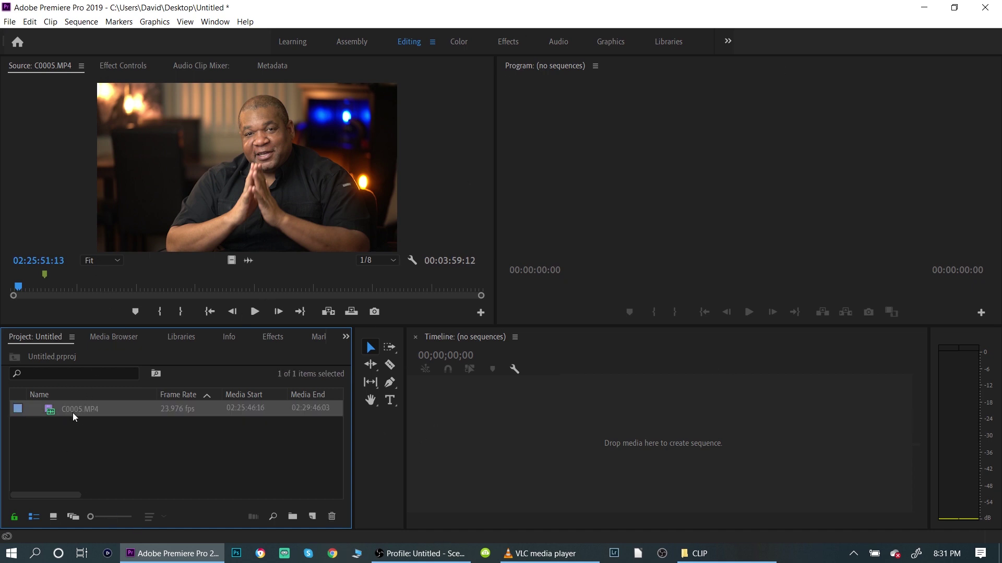
left_click_drag(54, 413, 533, 344)
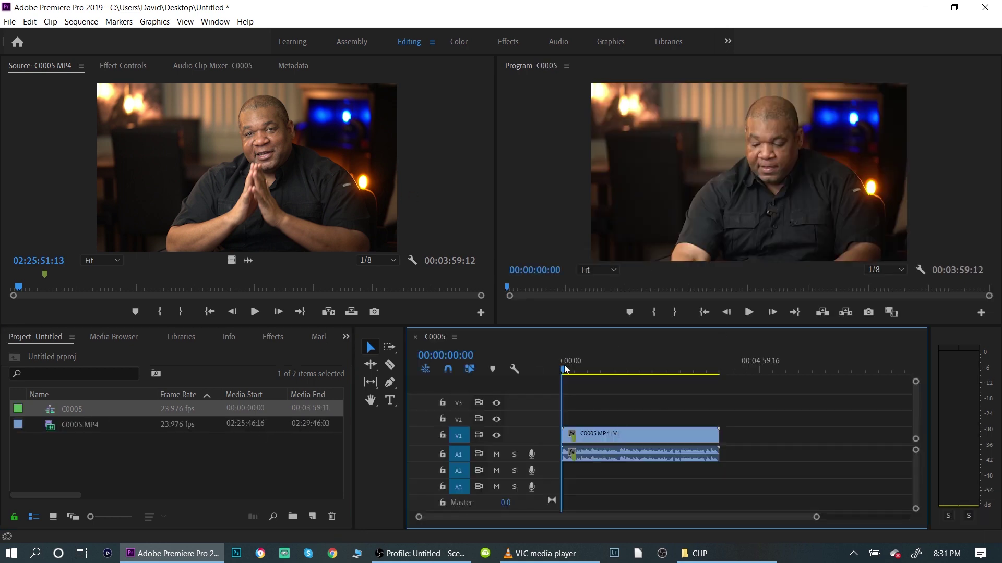
left_click(612, 372)
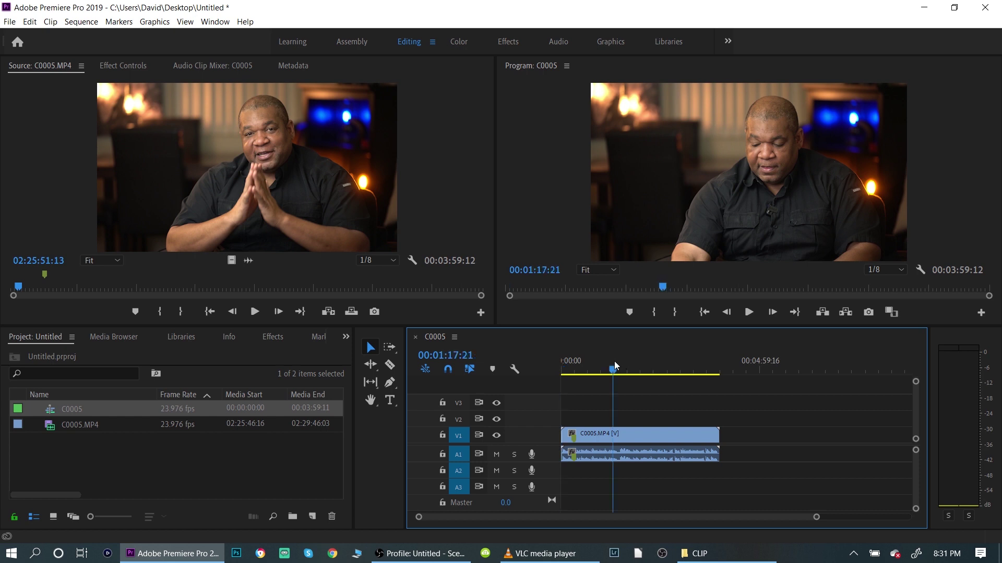
left_click(661, 369)
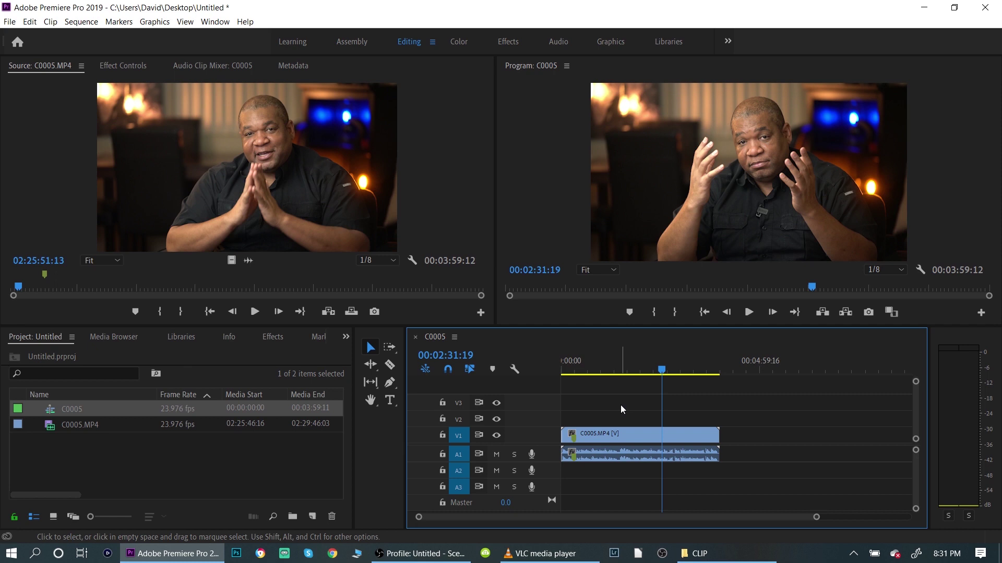
left_click(610, 362)
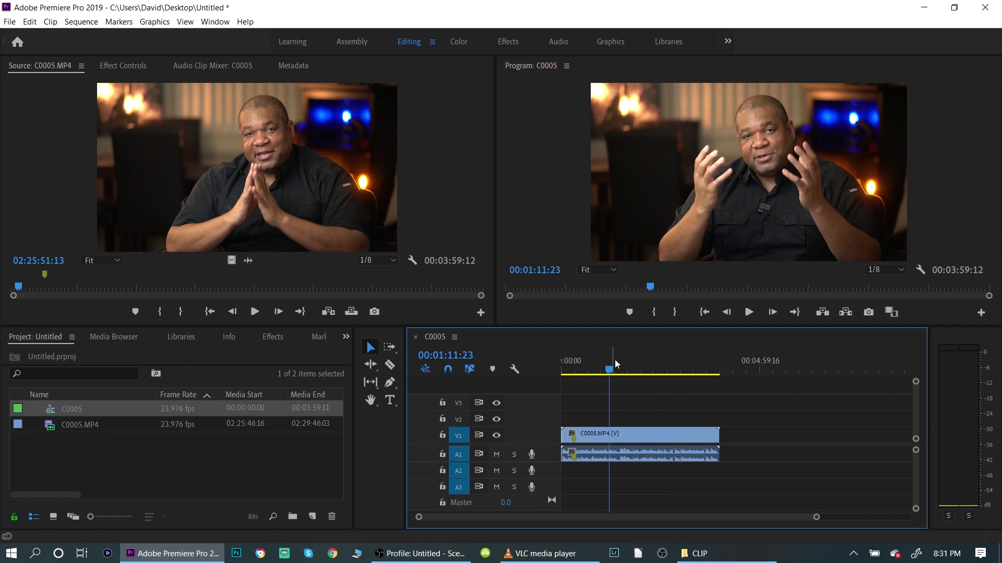
left_click(609, 437)
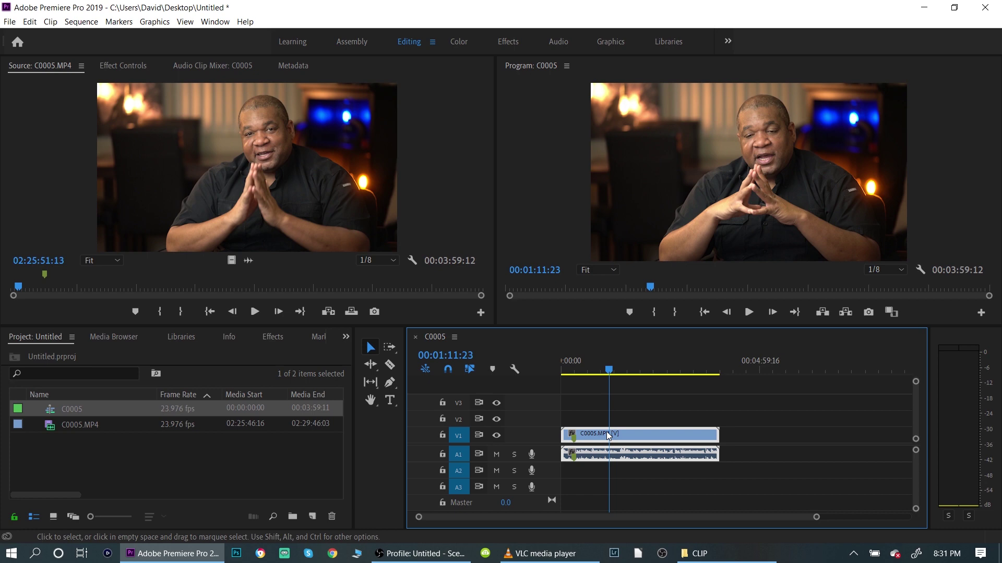
- Razor the interview clip at 00:00:31:13 and three later points, then return to Selection
left_click(582, 368)
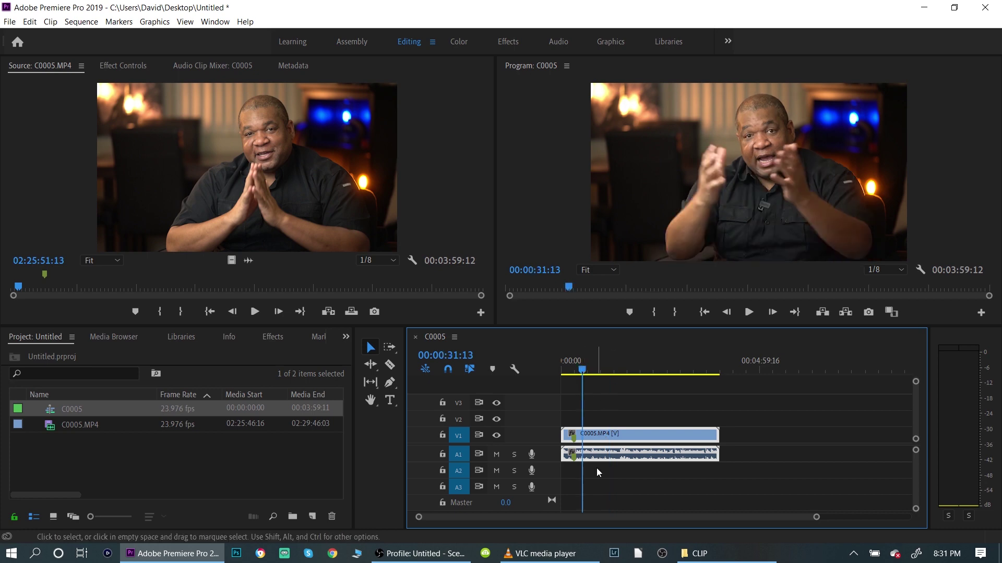
key("c")
left_click(584, 435)
left_click(620, 433)
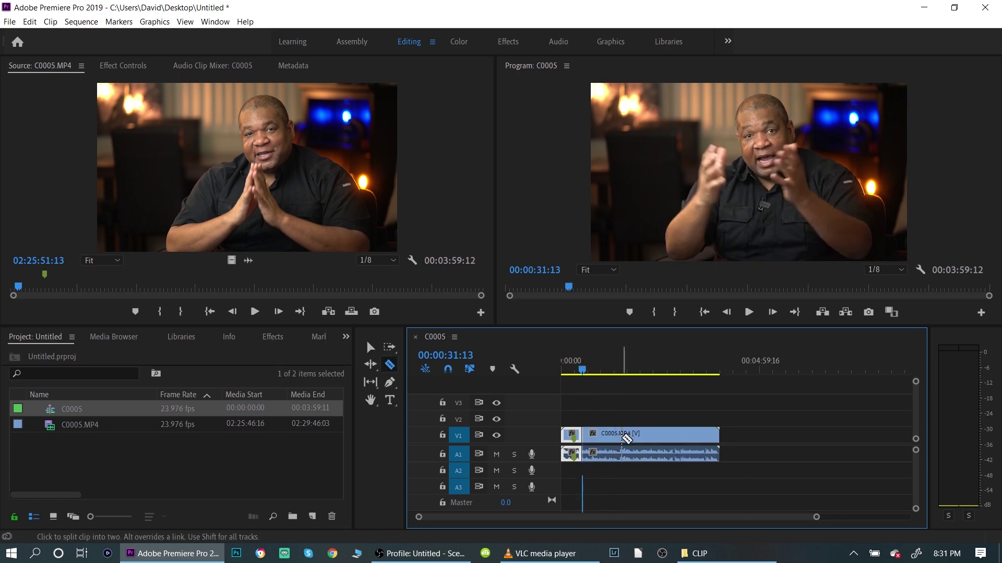
left_click(668, 433)
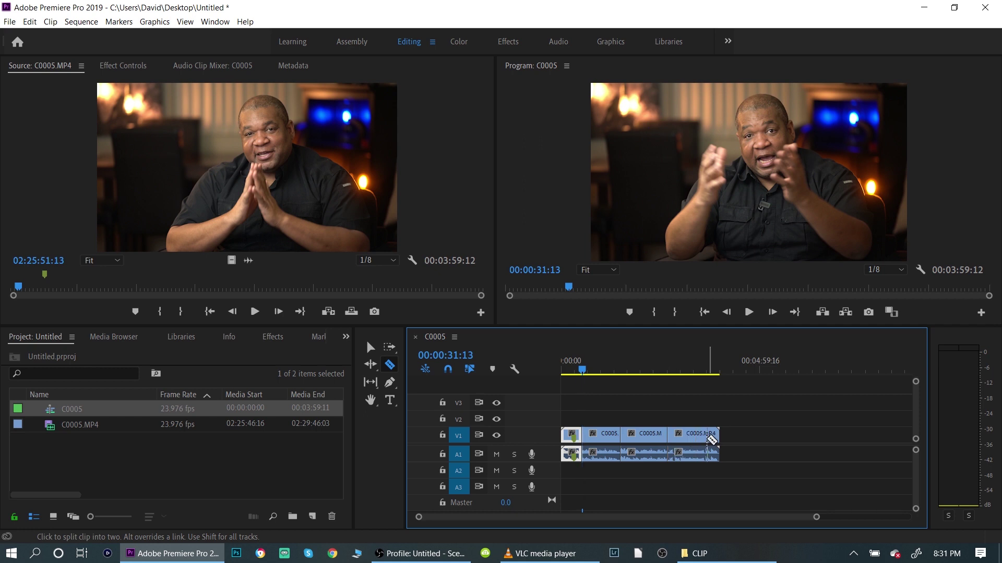
left_click(702, 453)
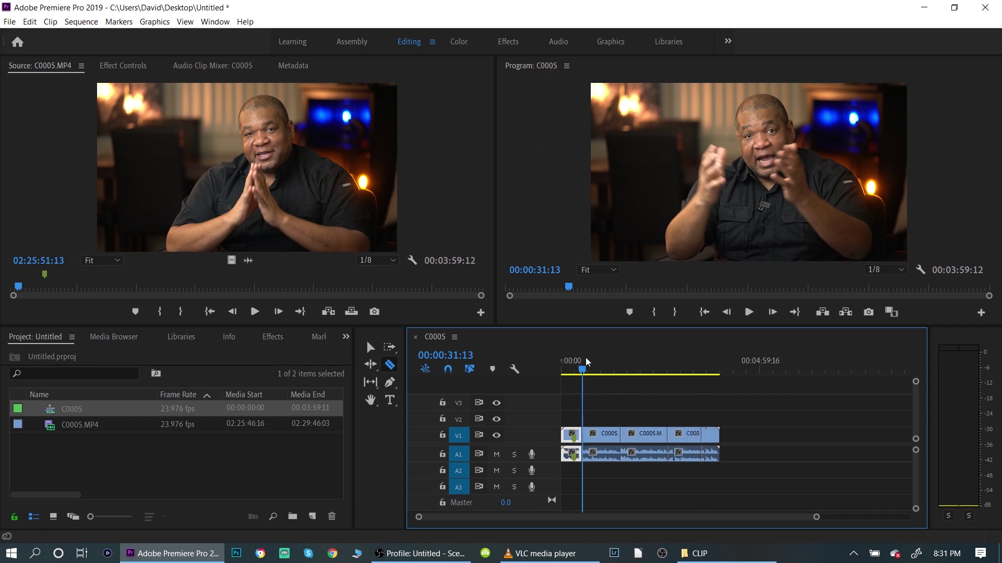
key("v")
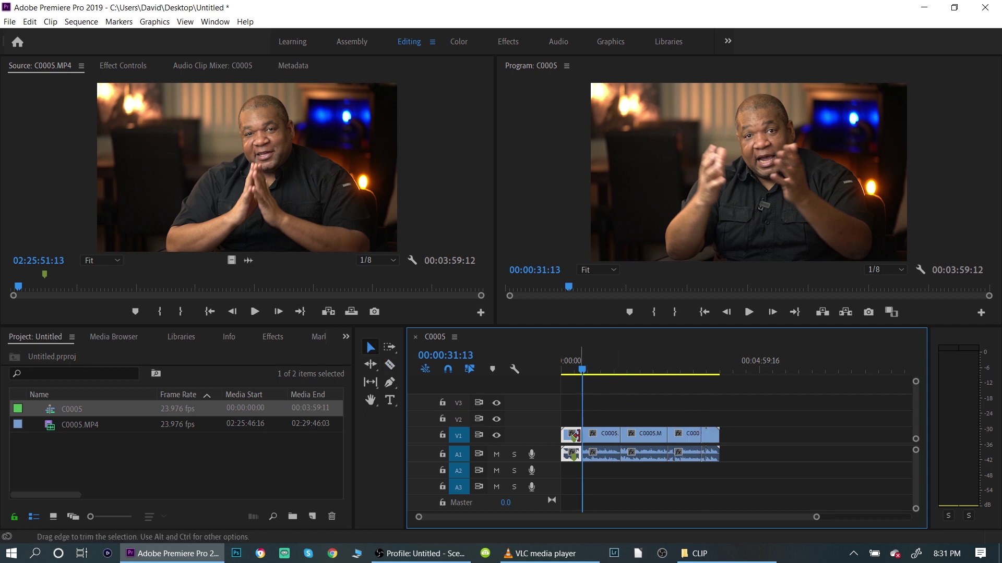
- Marquee-select all the cut pieces after the first one
left_click(602, 438)
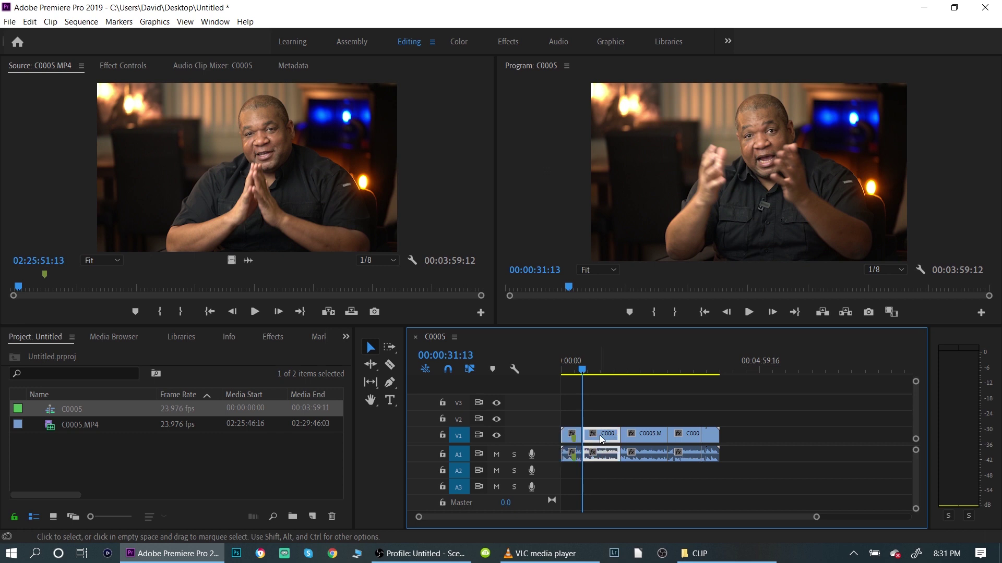
left_click(640, 438)
left_click(691, 439)
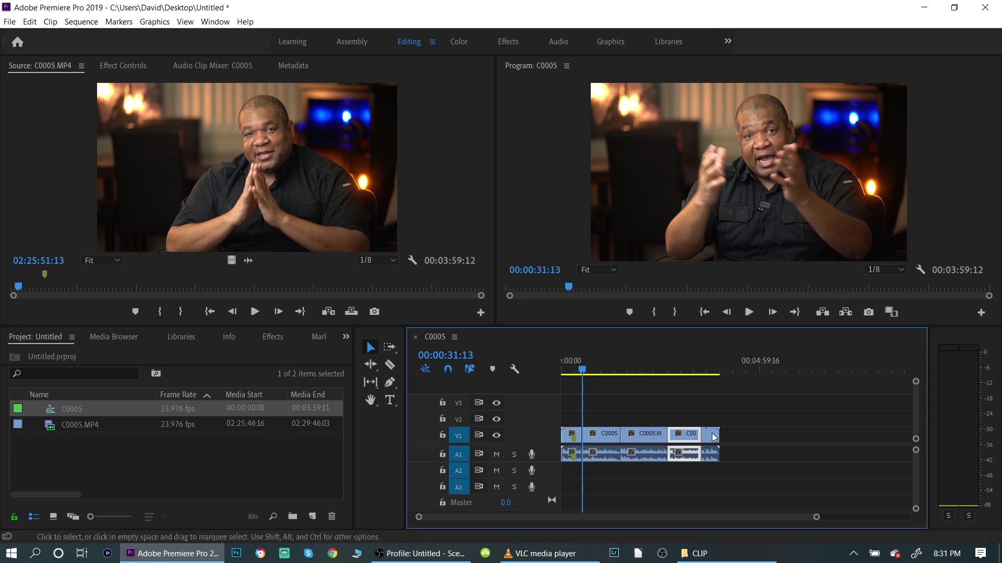
left_click(712, 439)
left_click(650, 438)
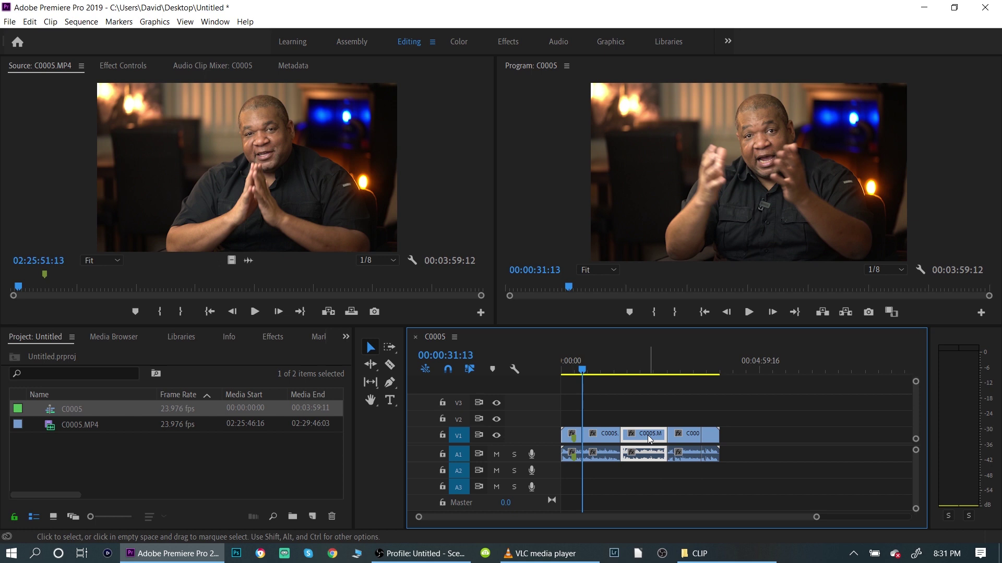
left_click_drag(727, 472, 569, 413)
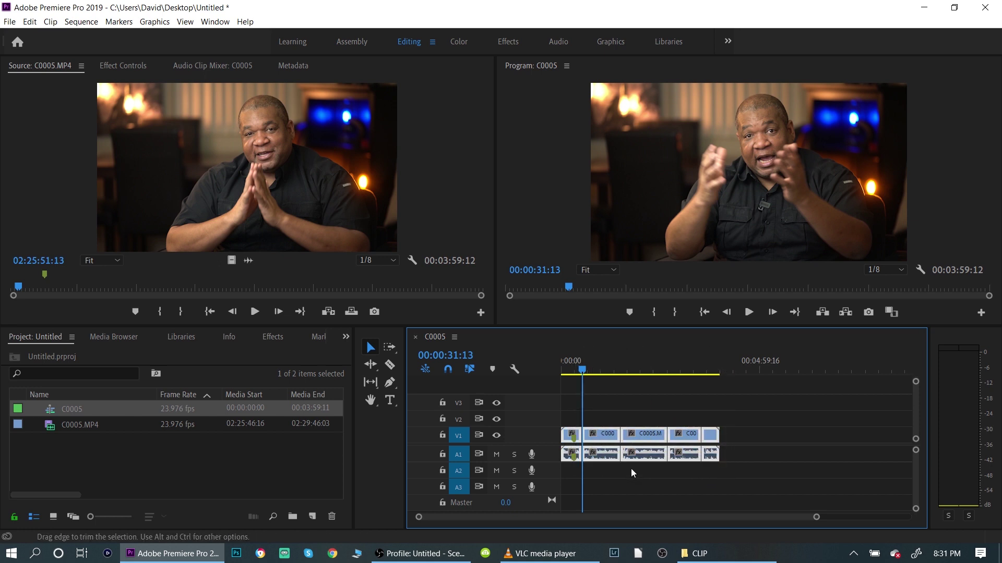
- Nest the selected pieces as Nested Sequence 02 and select the new nest clip
right_click(647, 437)
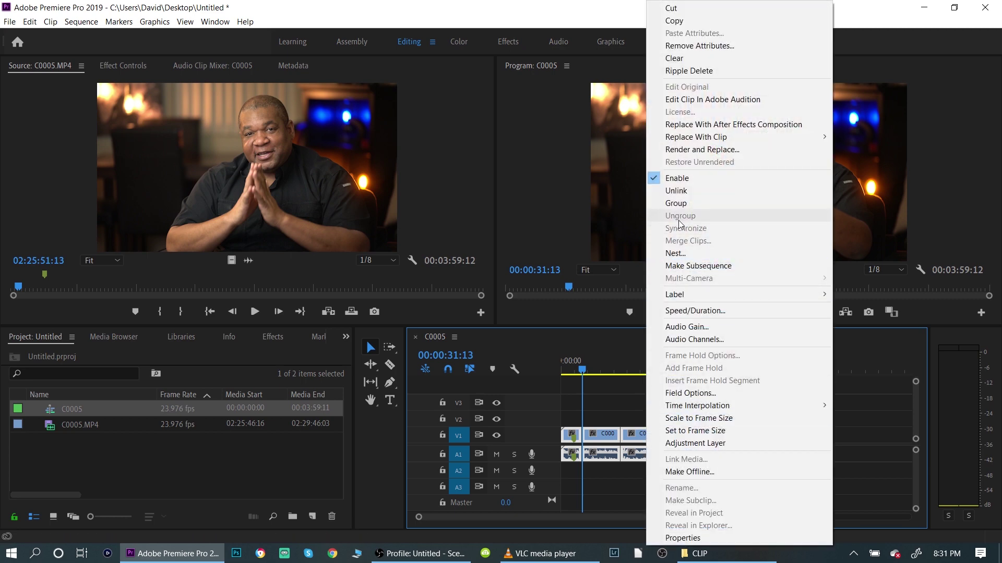
left_click(678, 254)
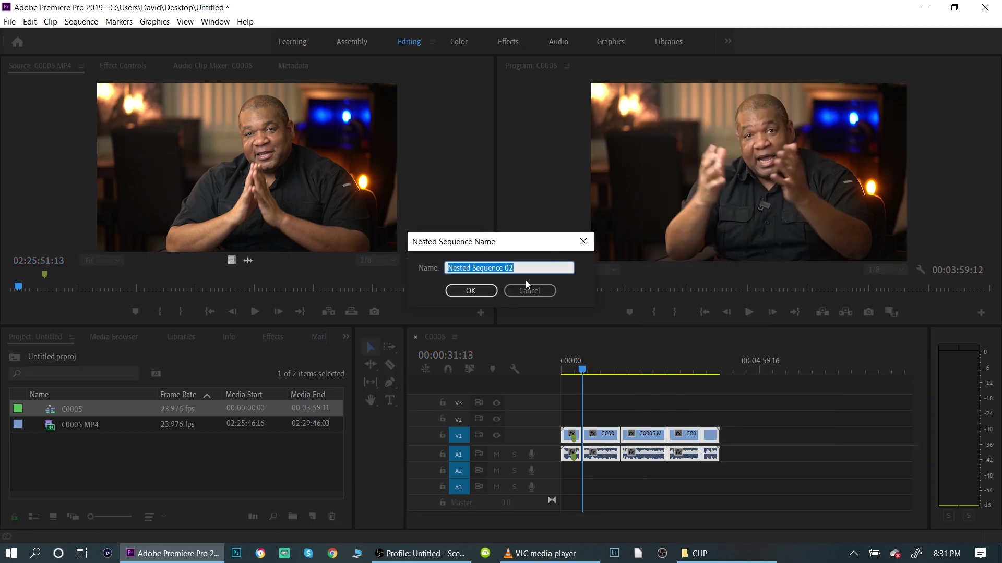
left_click(491, 291)
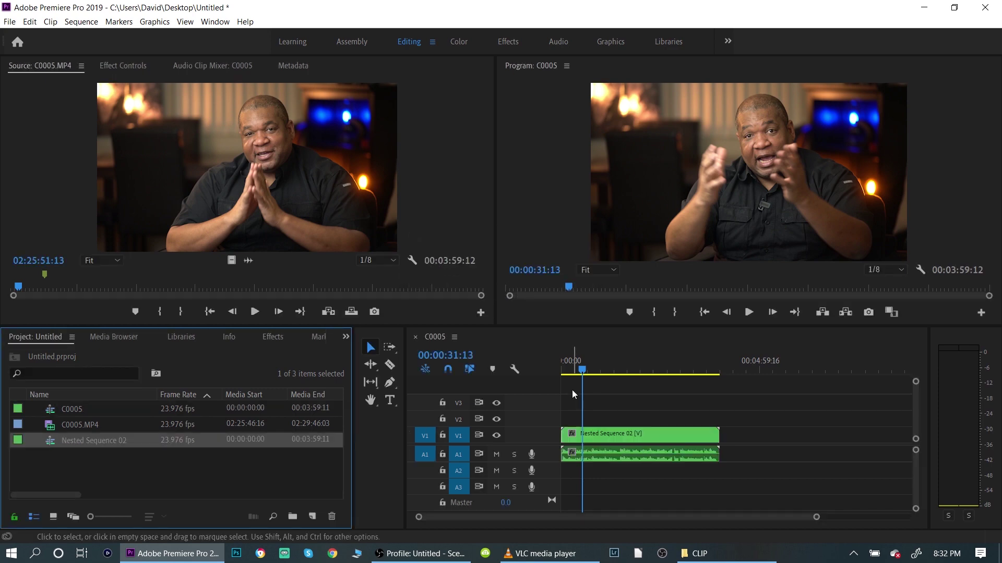
left_click(617, 435)
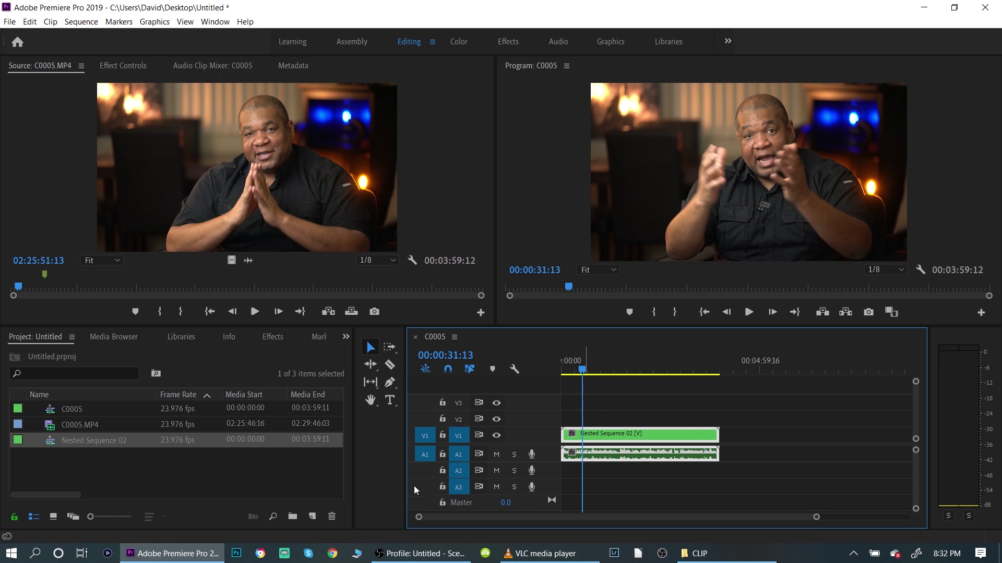
- Add a 3840×2160, 23.976 fps Adjustment Layer to the Project panel
left_click(313, 517)
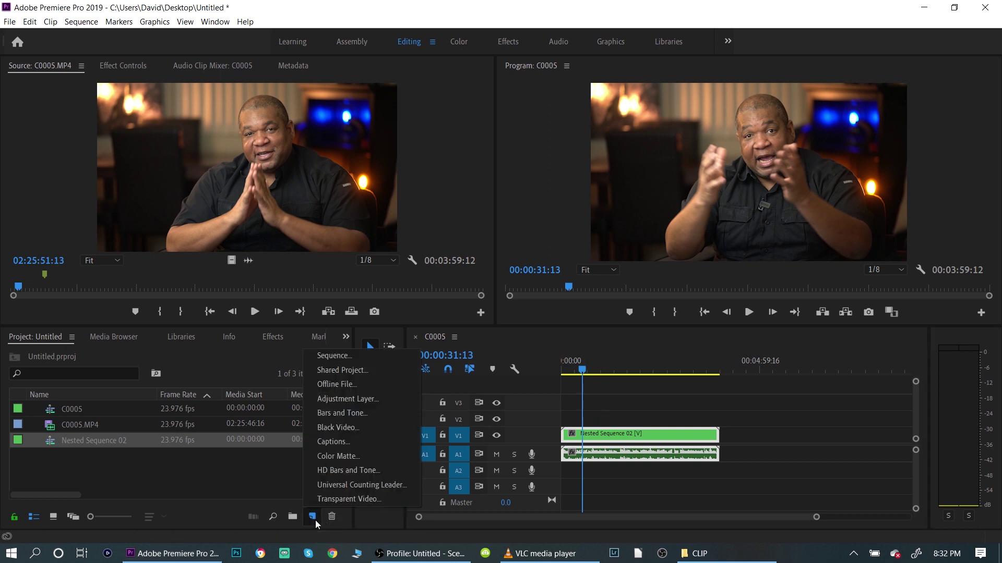
left_click(338, 400)
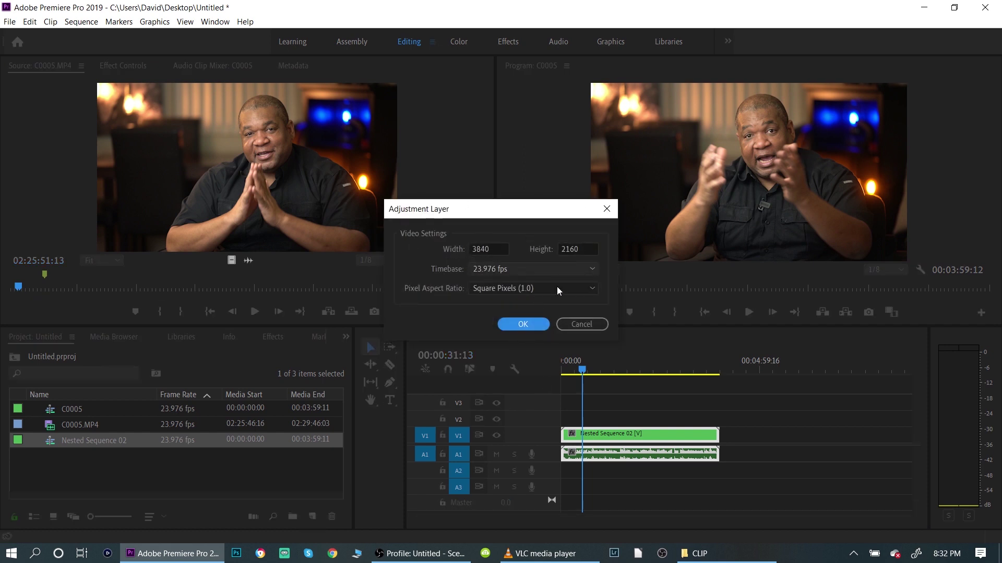
left_click(522, 325)
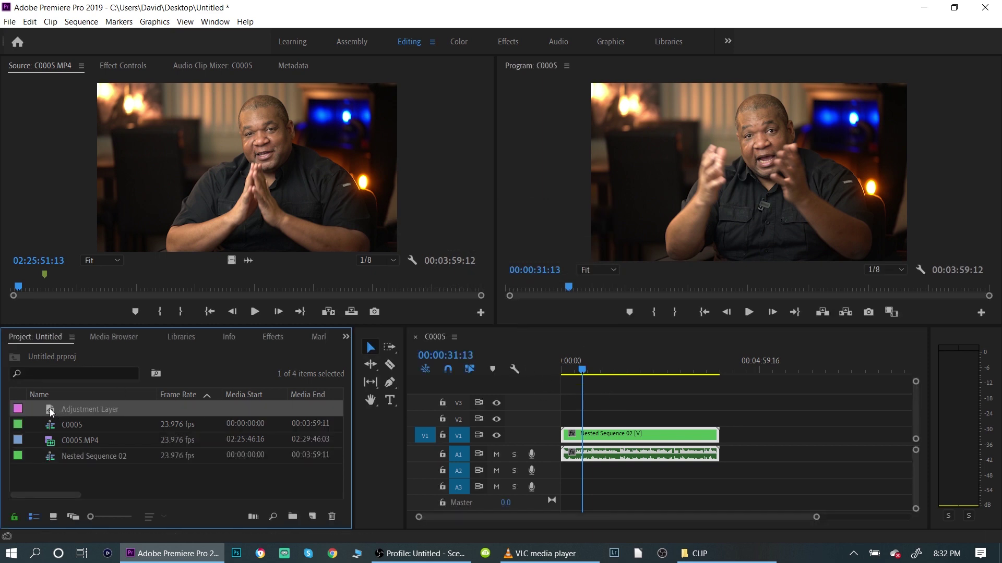
- Place the Adjustment Layer on V3, extend it over Nested Sequence 02, and select it
left_click_drag(53, 413, 582, 402)
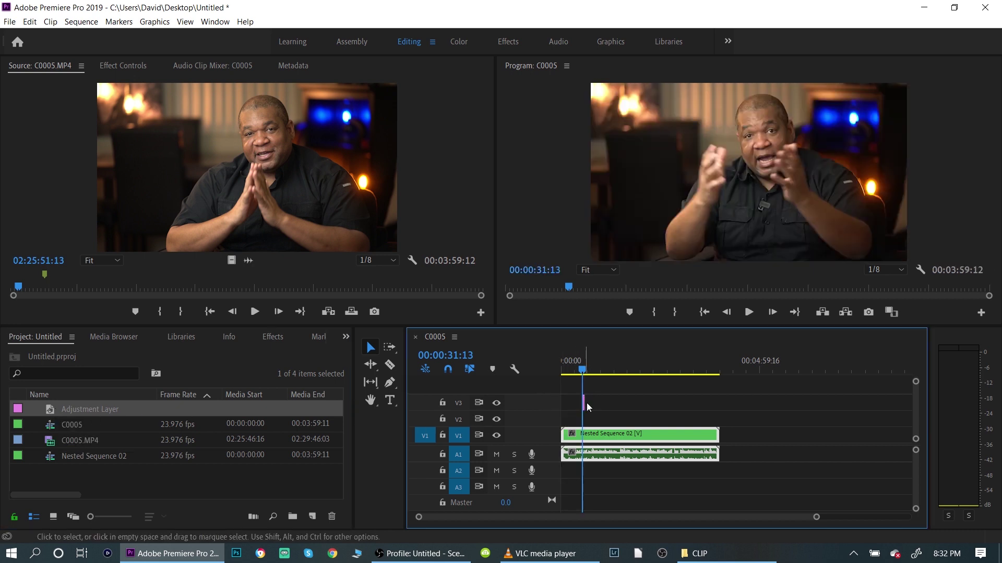
left_click_drag(588, 403, 686, 406)
left_click(603, 373)
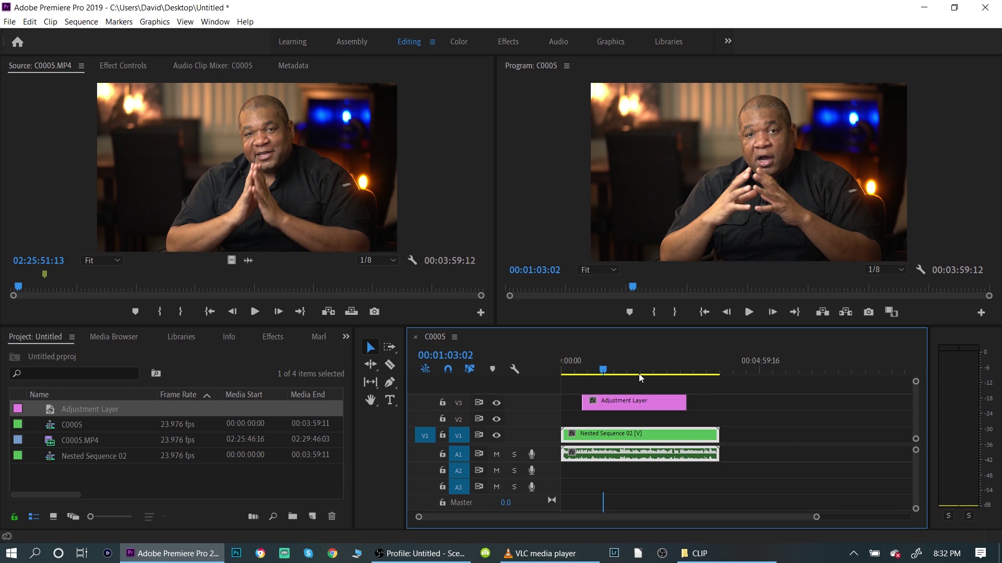
left_click(642, 373)
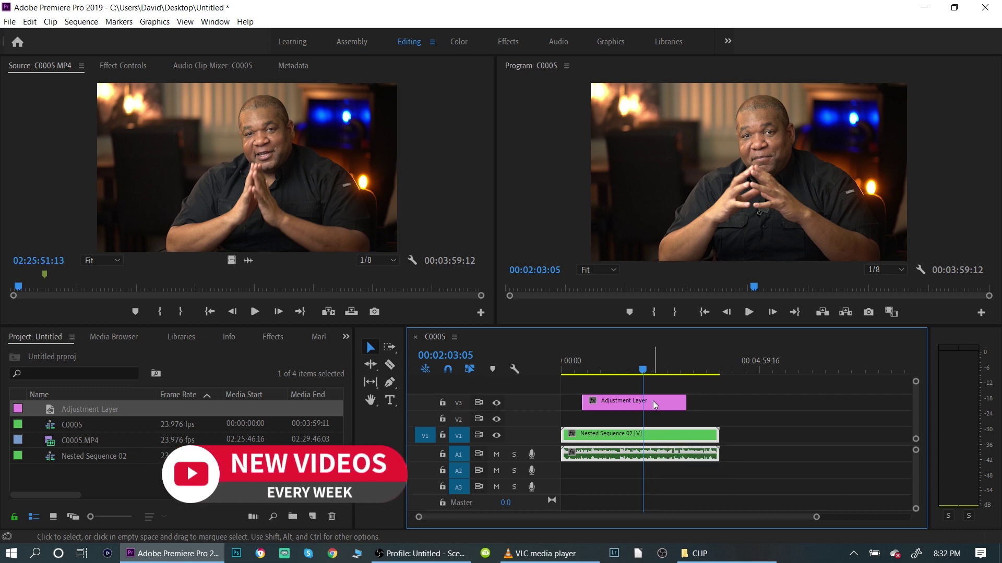
left_click(655, 406)
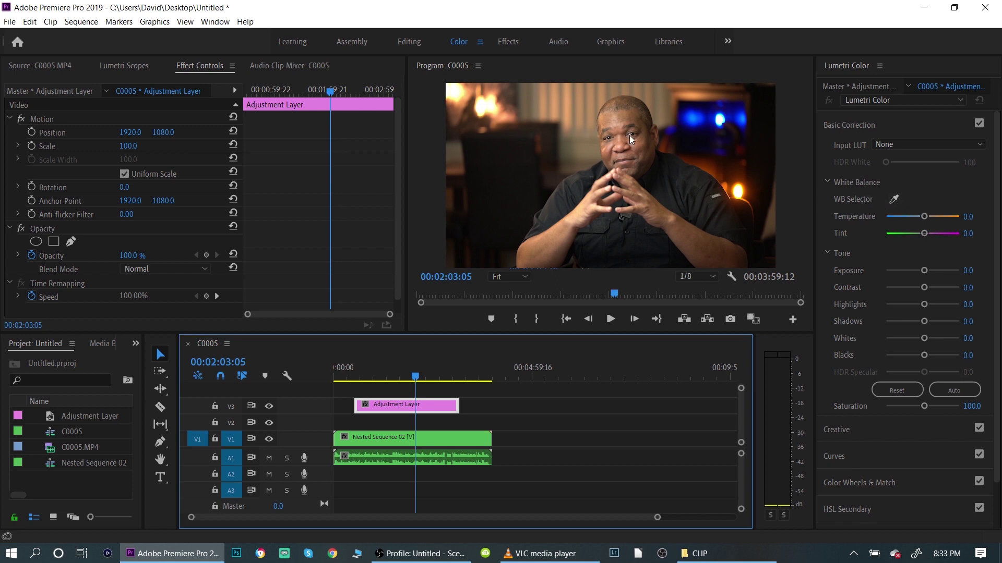
- Sample a white point with the Lumetri WB Selector, then undo it to restore Temperature and Tint 0.0
left_click(894, 200)
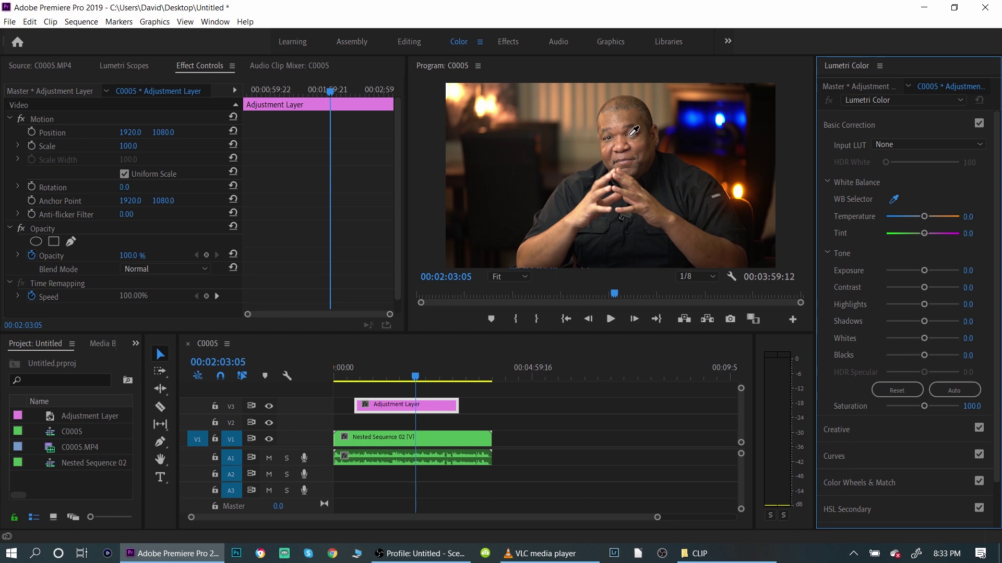
left_click(631, 136)
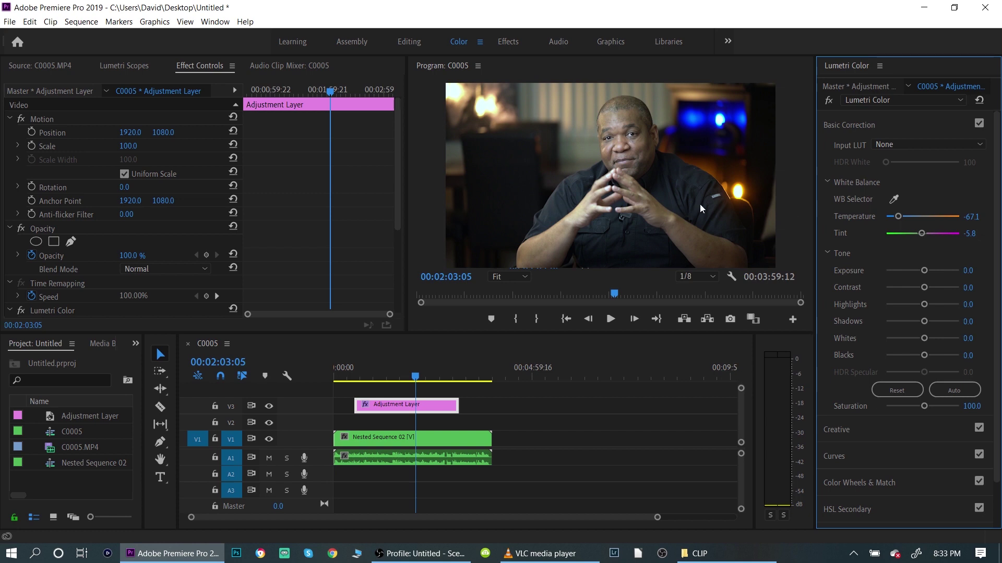
left_click(29, 22)
left_click(39, 35)
- Set the Adjustment Layer's Lumetri Temperature to -20.4, leaving Tint at 0.0
left_click(414, 405)
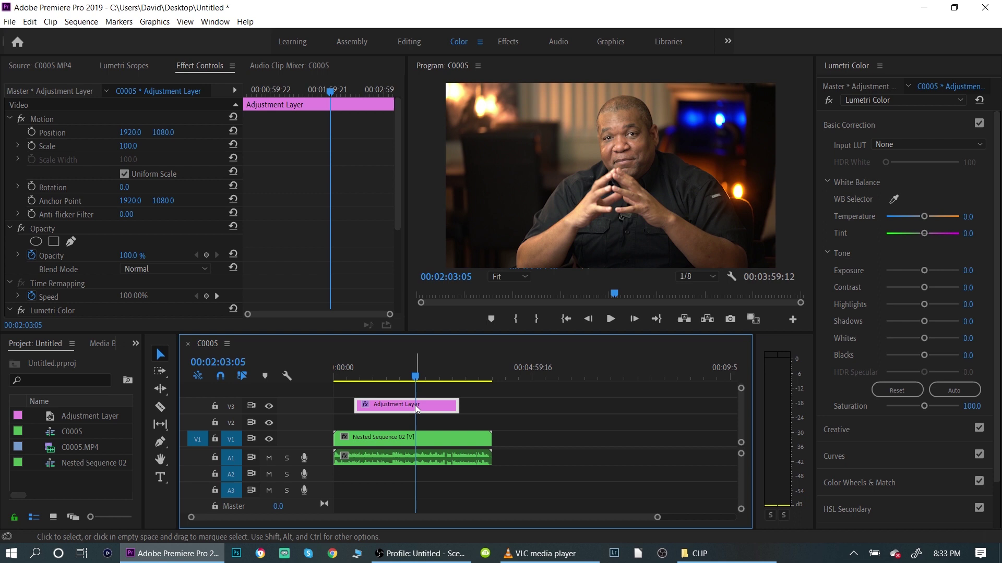
left_click(415, 442)
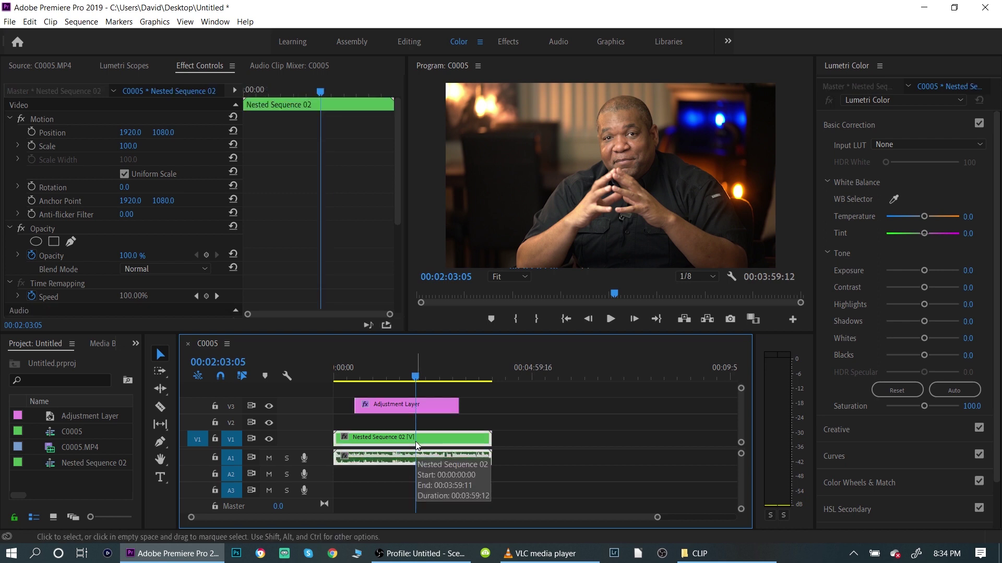
left_click(420, 407)
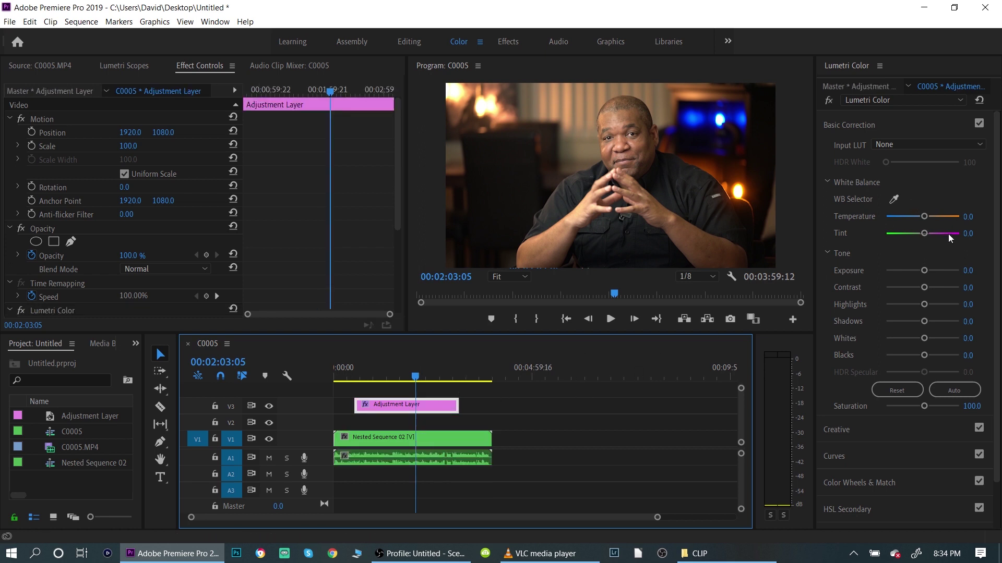
left_click(925, 219)
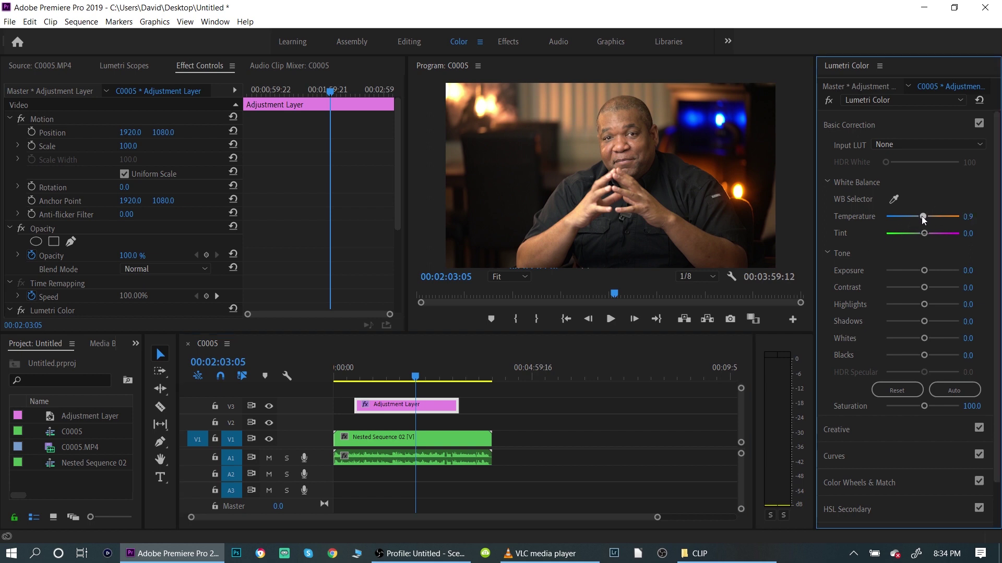
left_click_drag(925, 219, 915, 219)
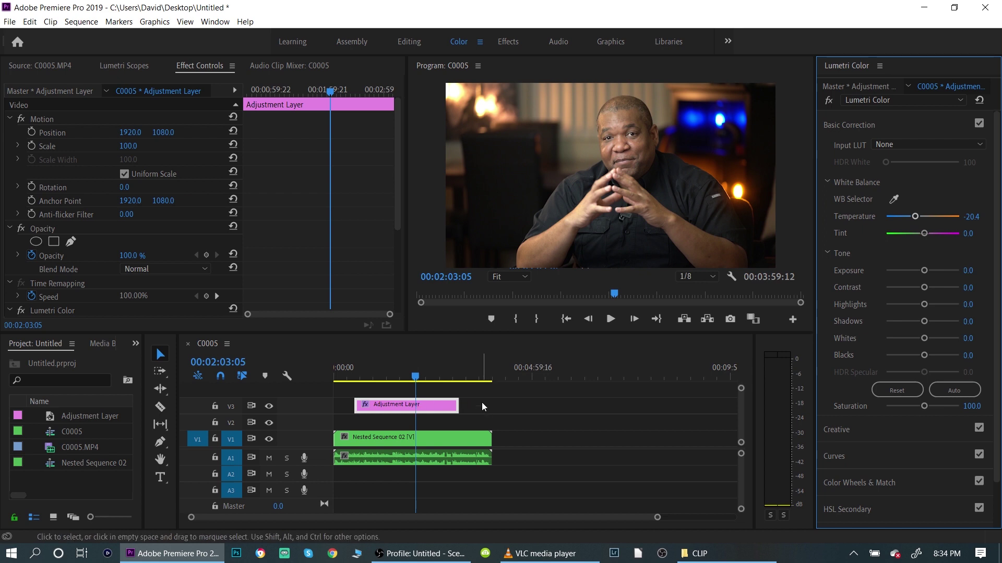
left_click(476, 373)
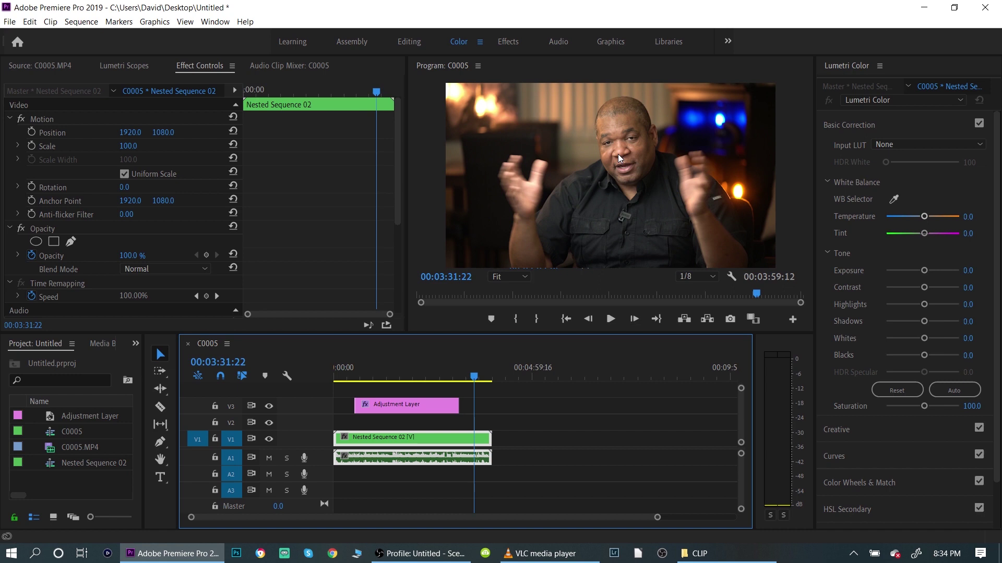
left_click(437, 369)
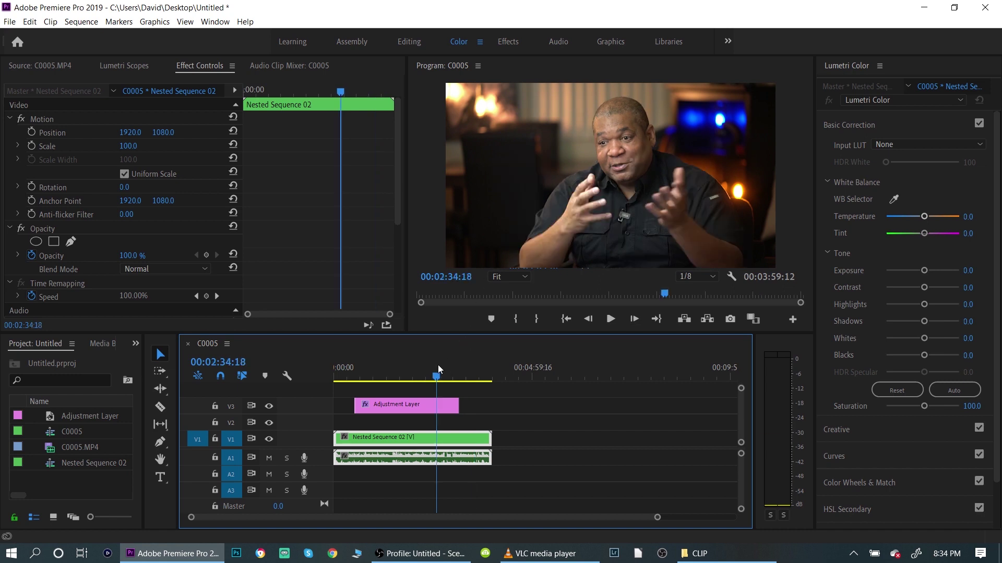
left_click_drag(438, 369, 398, 371)
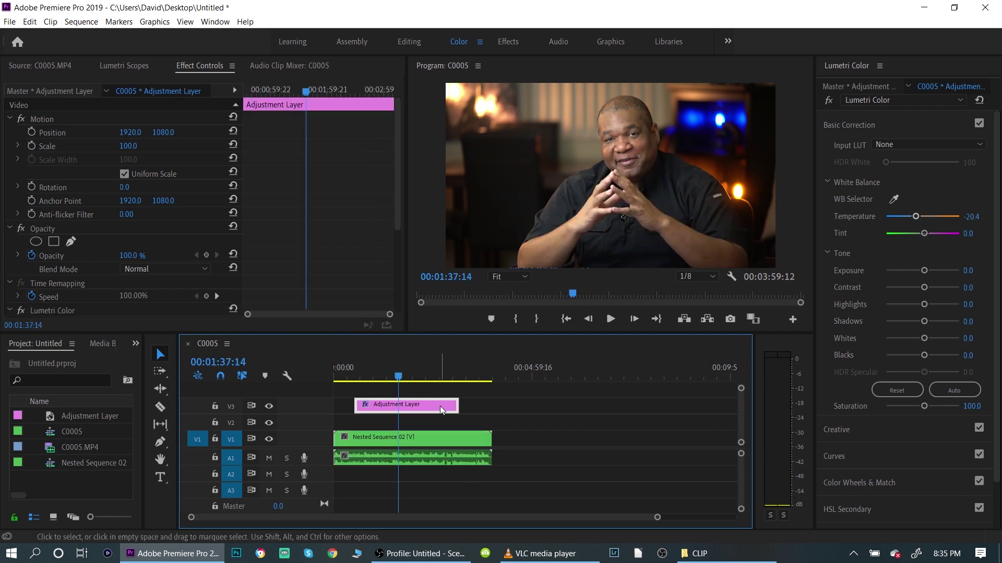
left_click(476, 369)
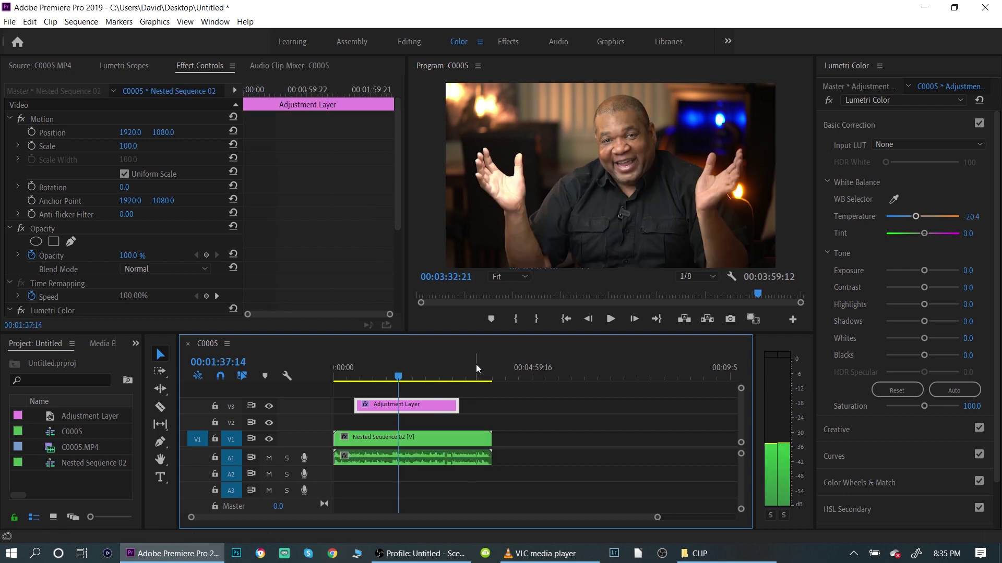
left_click_drag(477, 369, 432, 367)
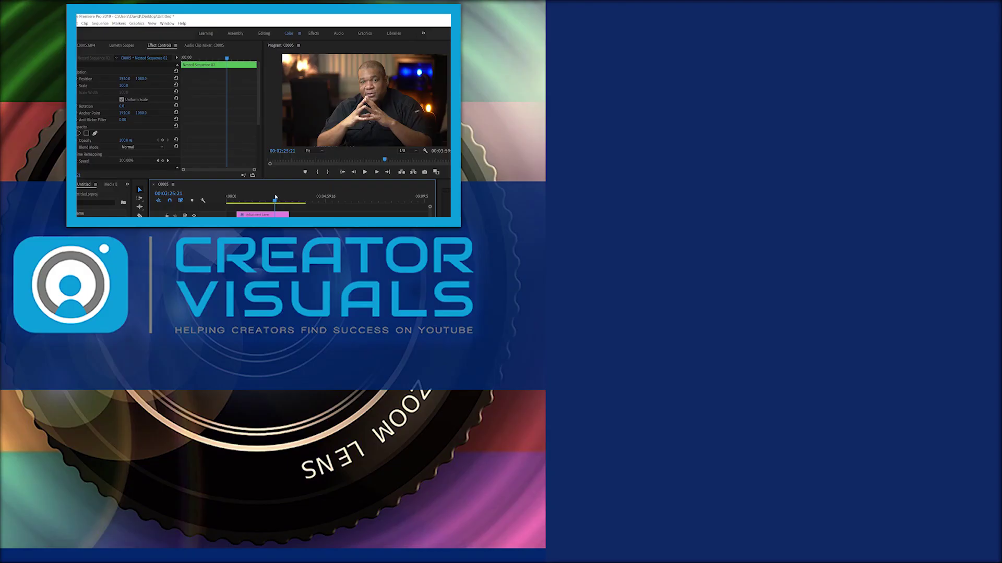